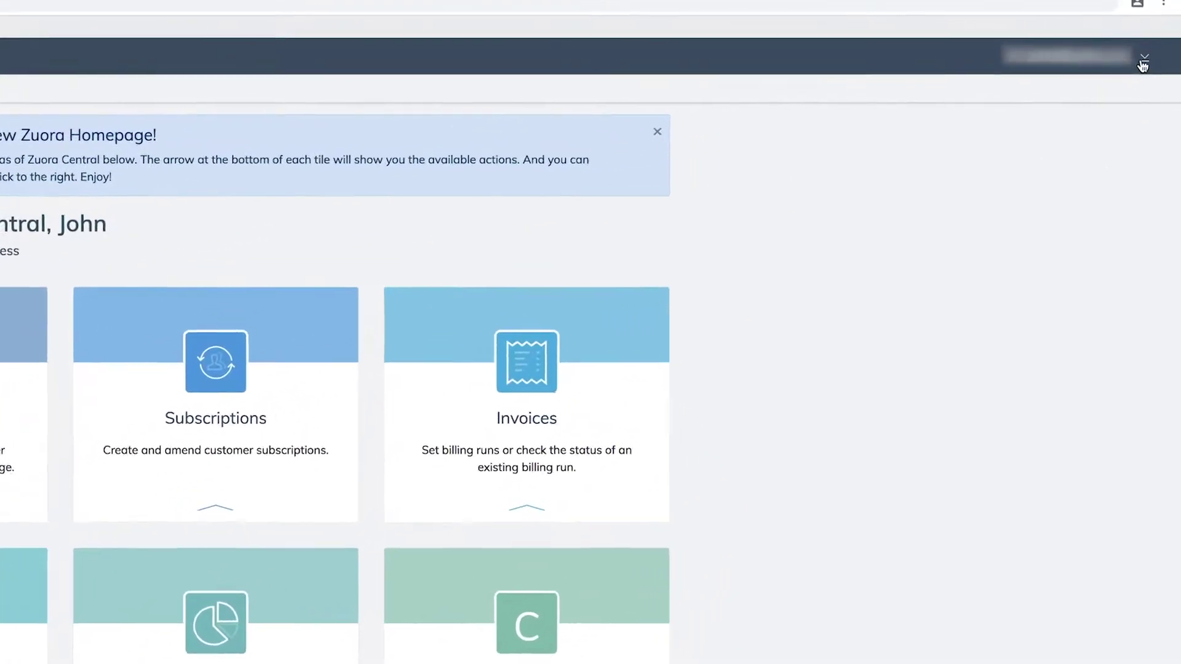
Open the Avalara entry under Billing's external tax engine settings for editing.
click(1136, 60)
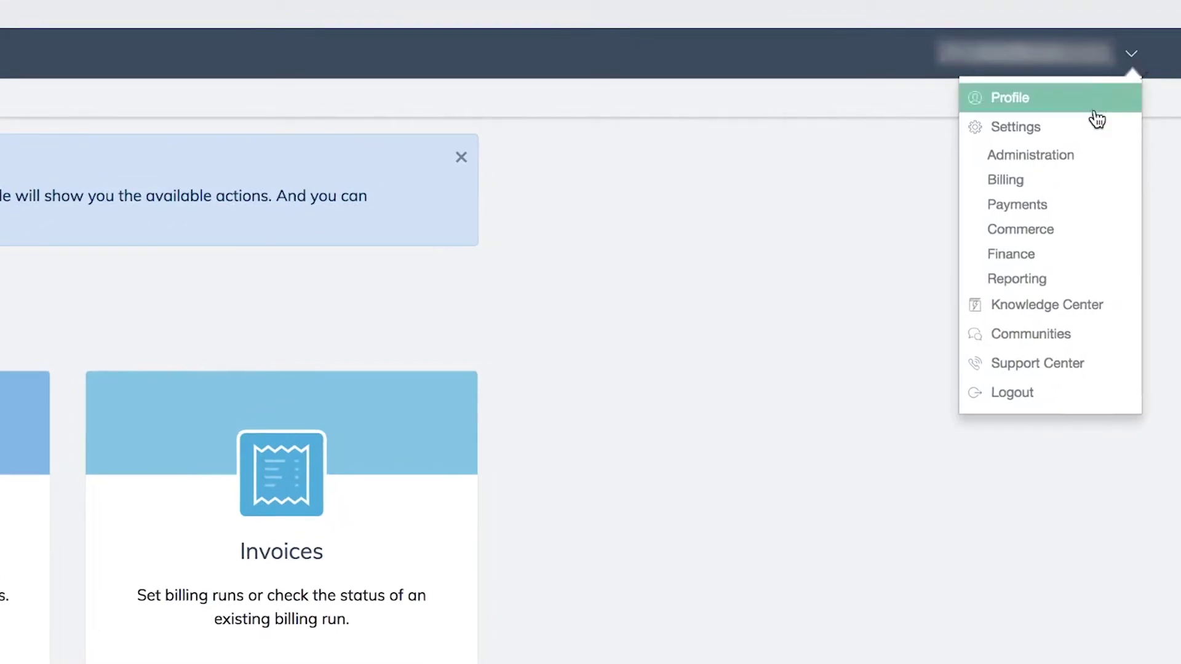
click(1006, 183)
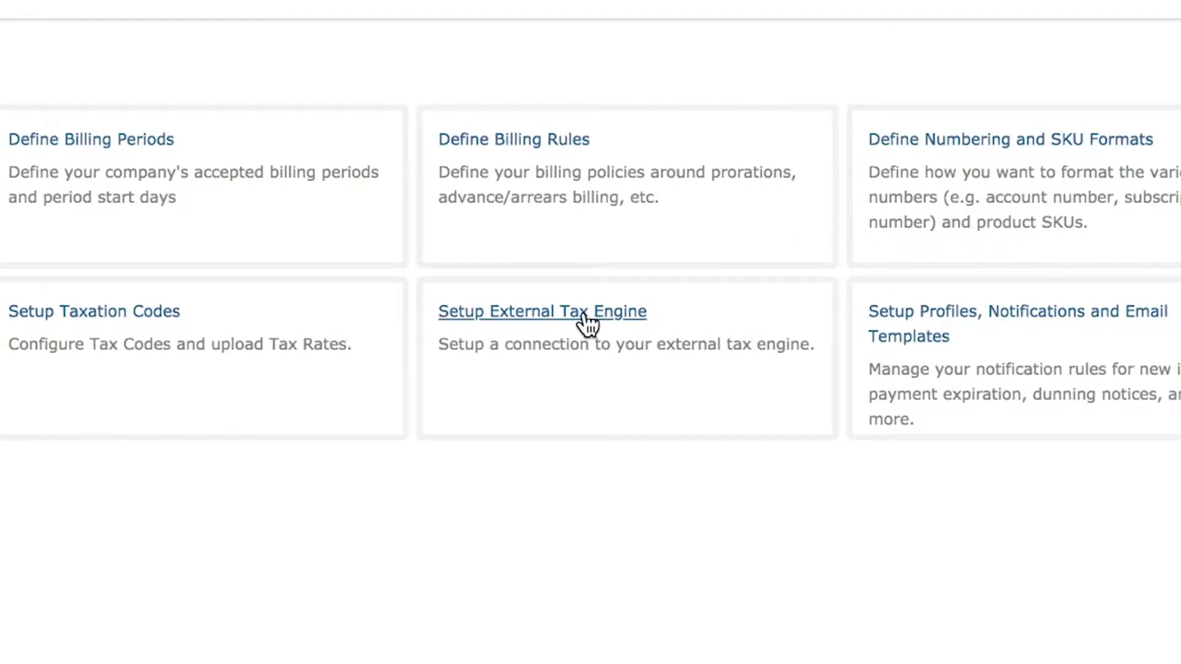
click(587, 318)
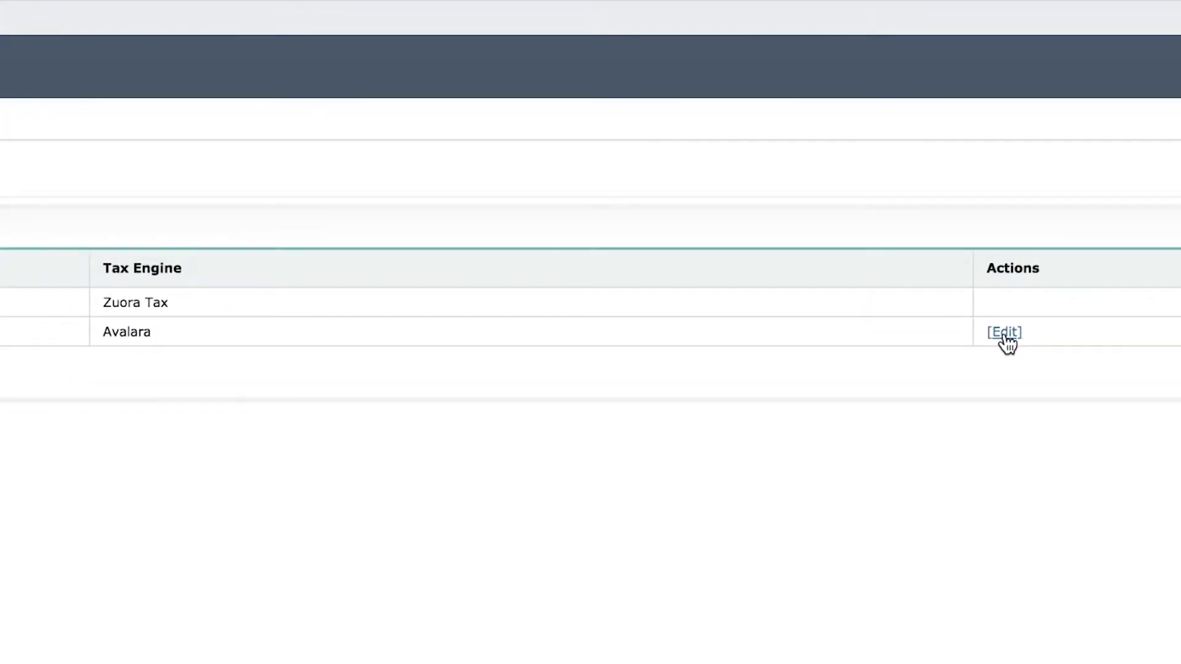
click(1004, 333)
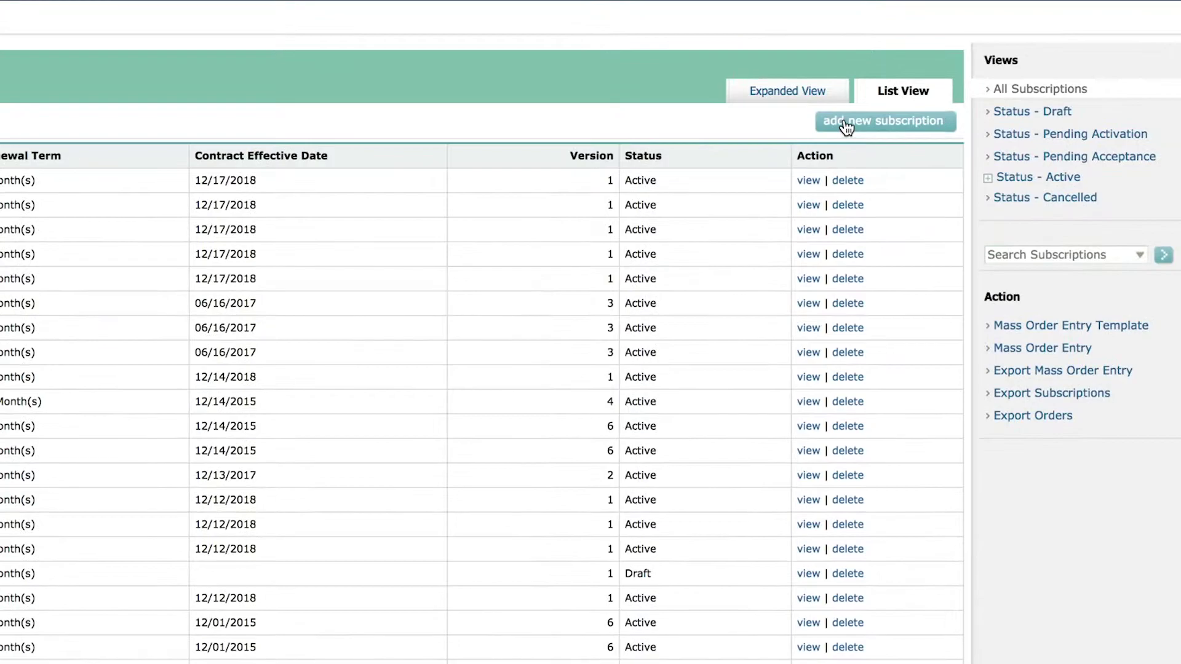
Start a new subscription for the Texas customer and add AVA Product.
click(846, 123)
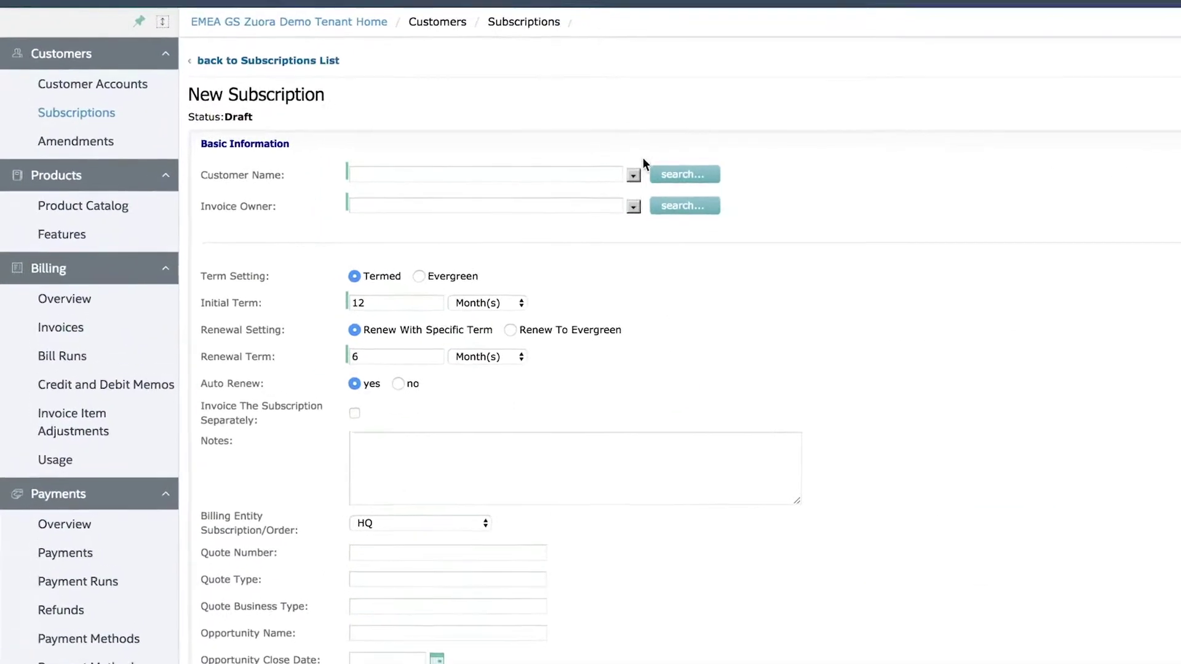
click(633, 175)
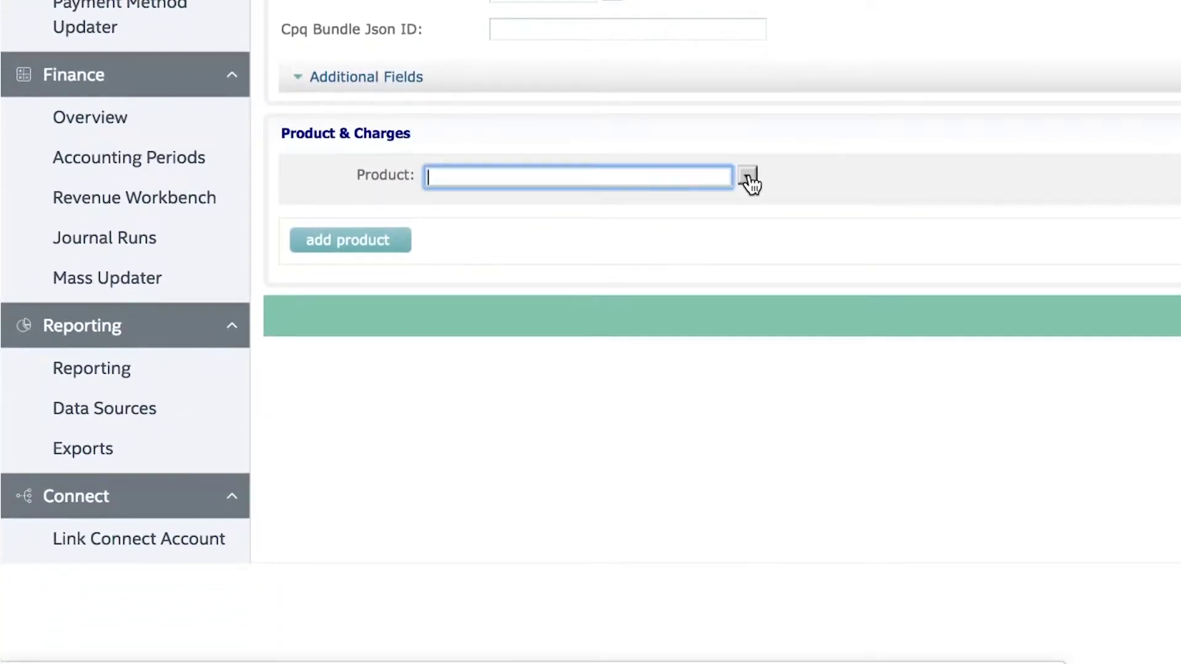
click(747, 178)
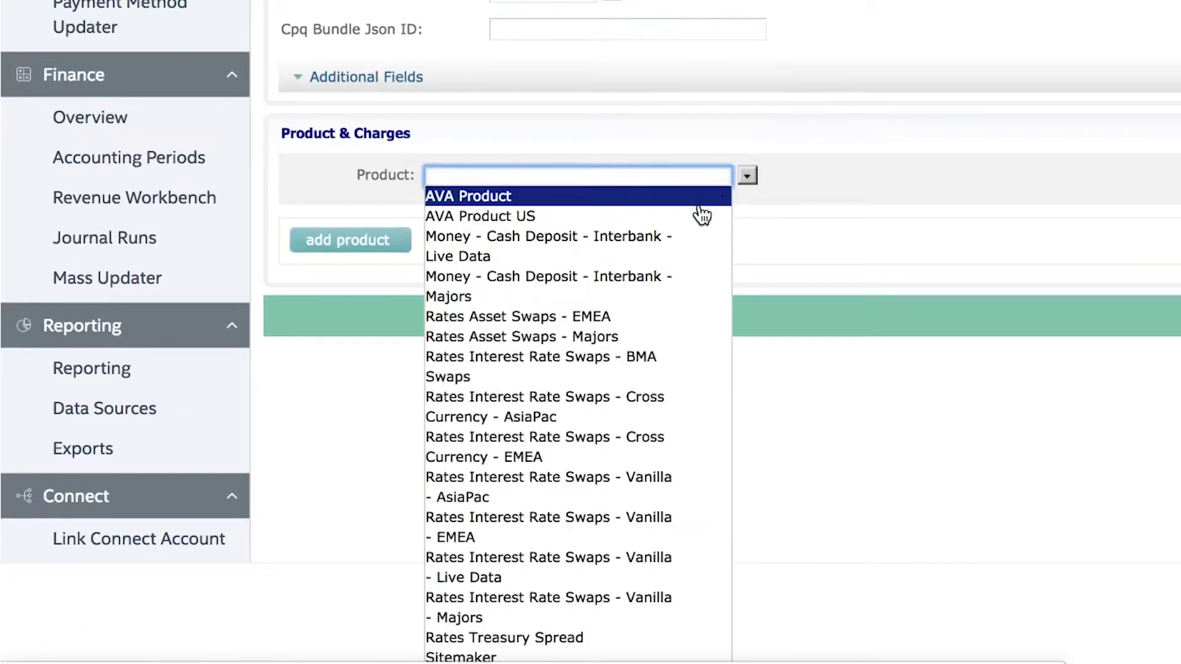
click(700, 199)
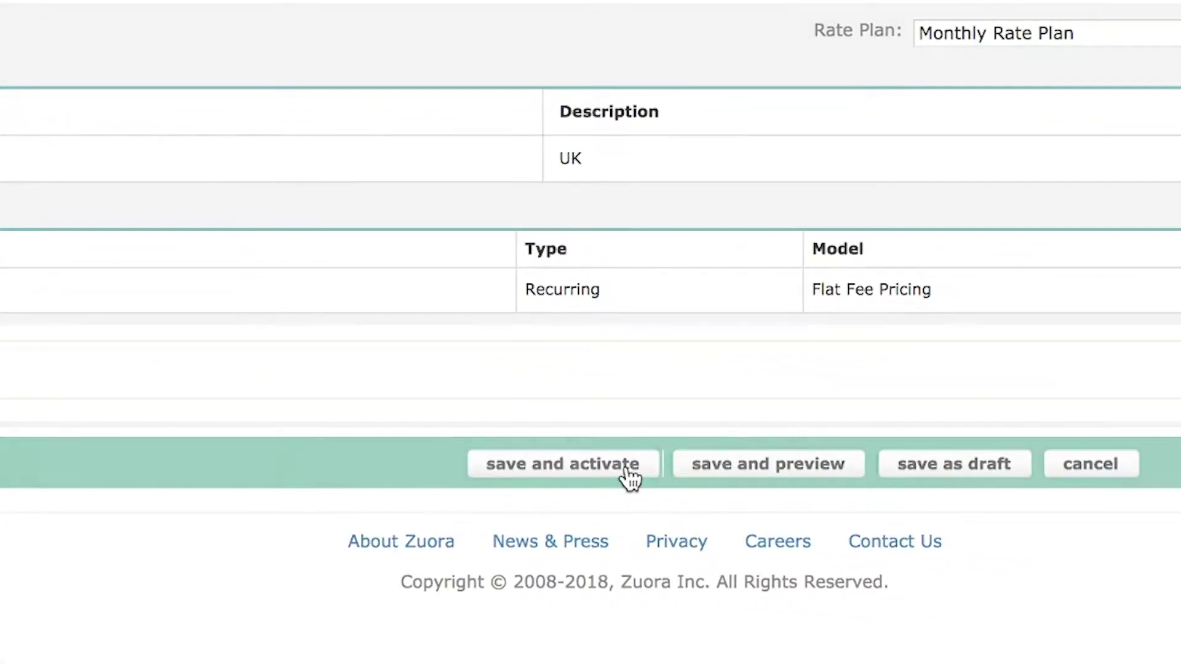
Save and activate the subscription with activation dates of 12/17/2018.
click(631, 478)
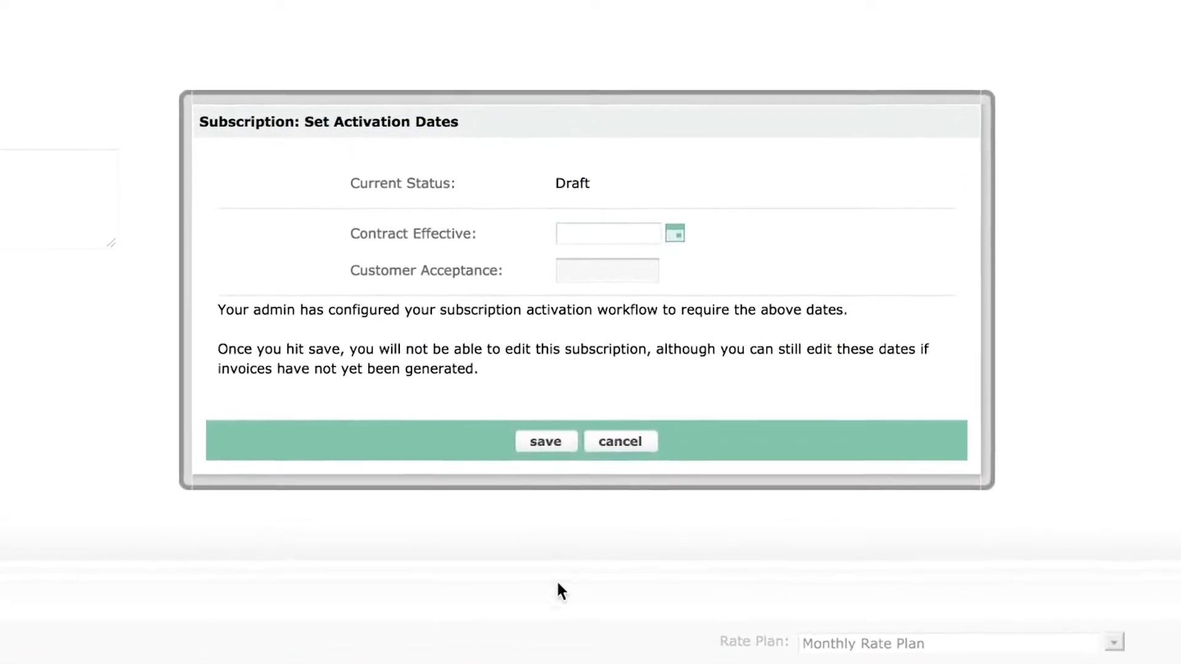
click(685, 235)
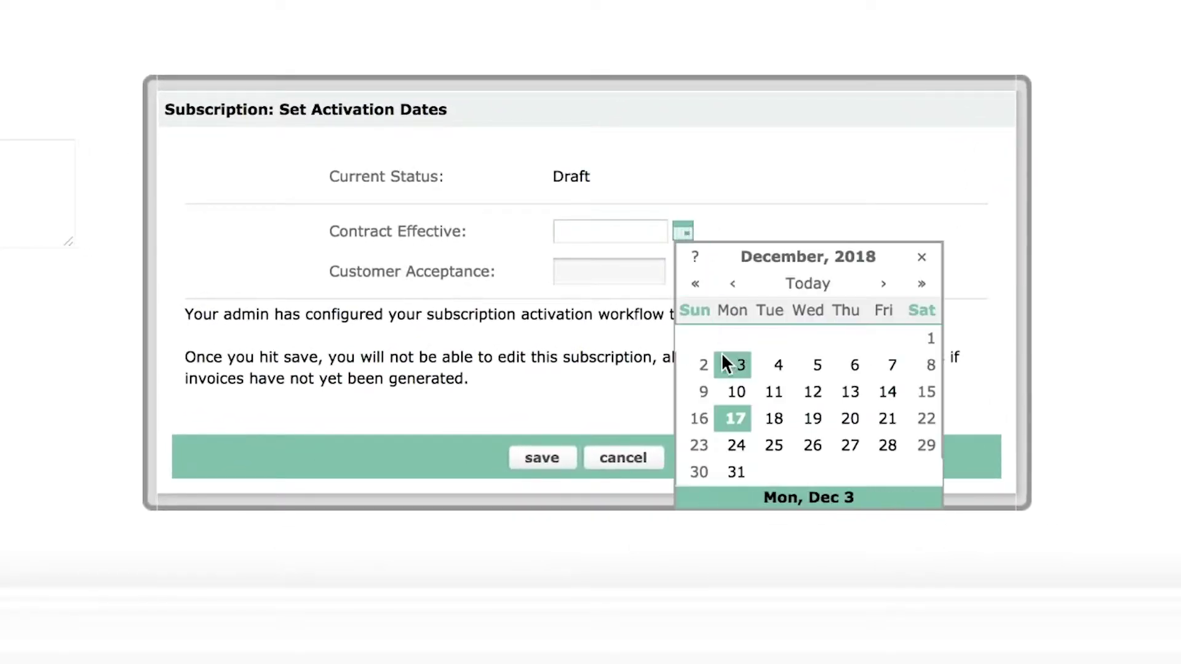
click(732, 421)
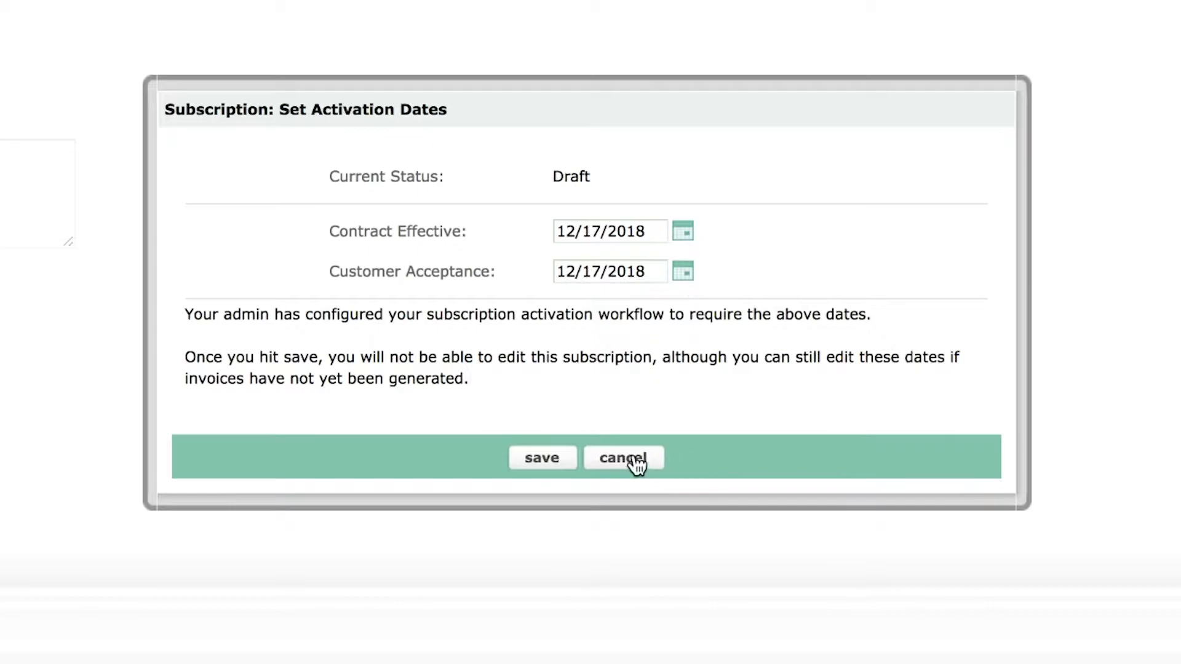
click(555, 468)
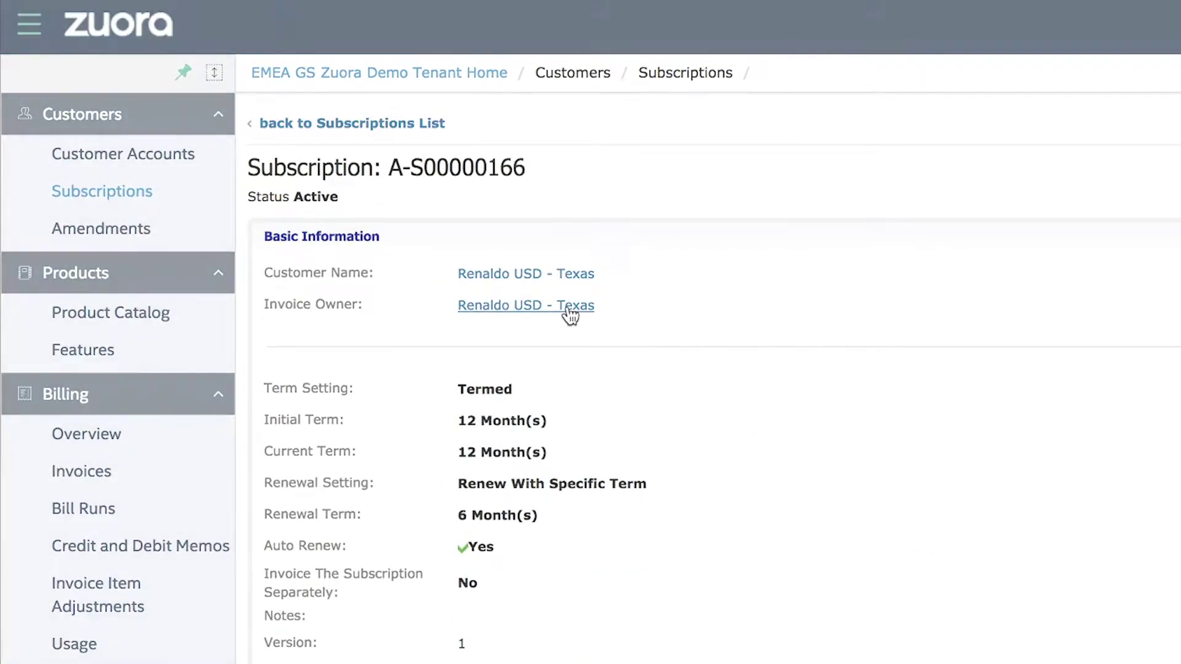
Create an auto-posting bill run from the subscription's customer account.
click(569, 315)
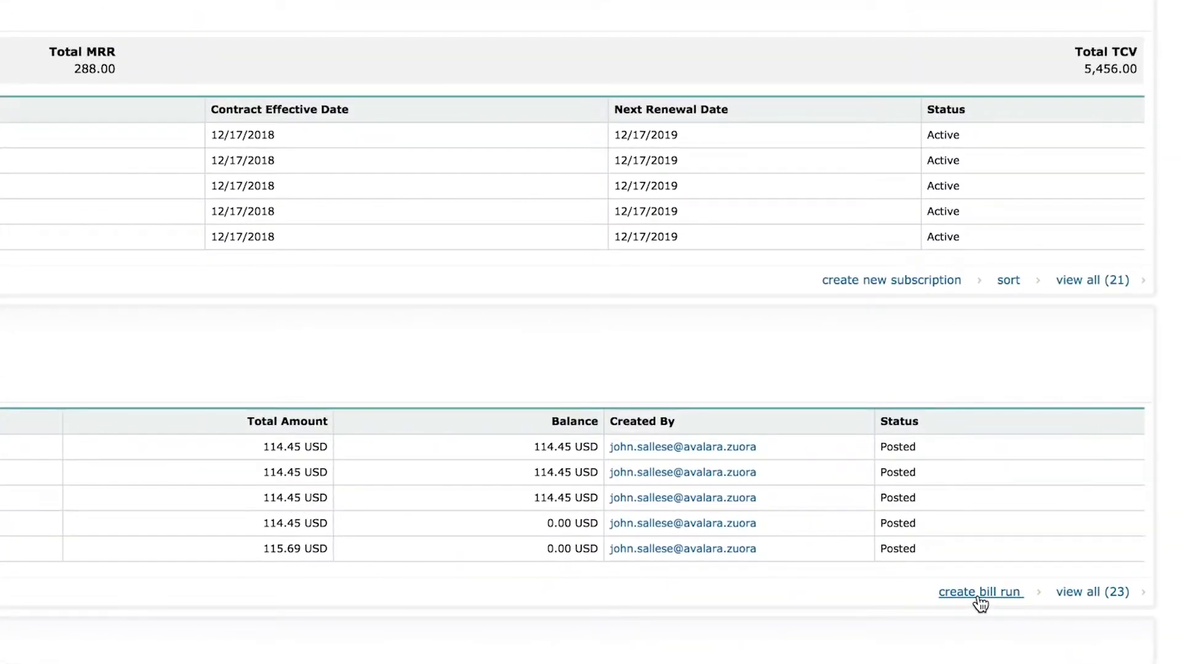
click(981, 593)
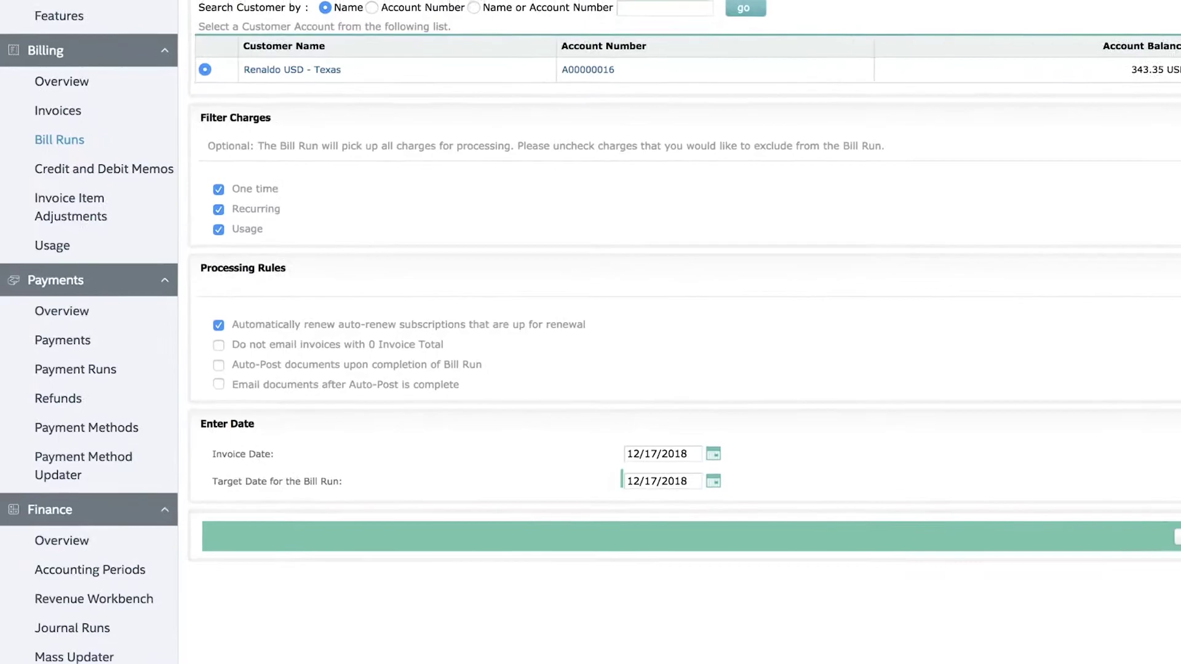
click(301, 291)
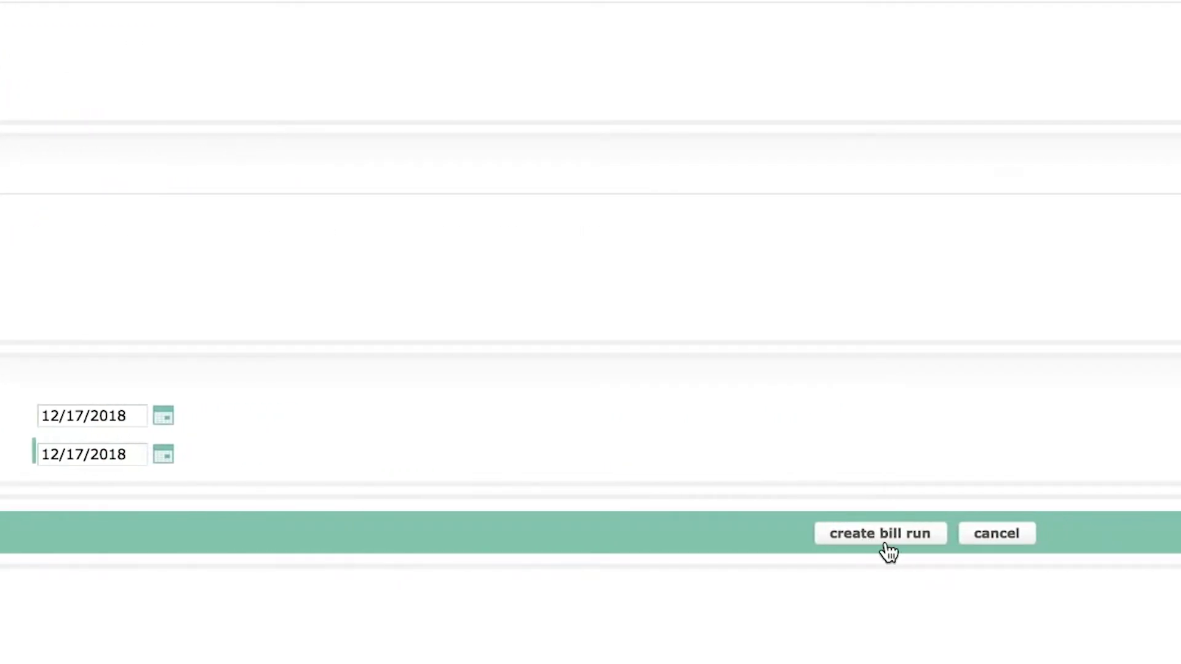
click(891, 545)
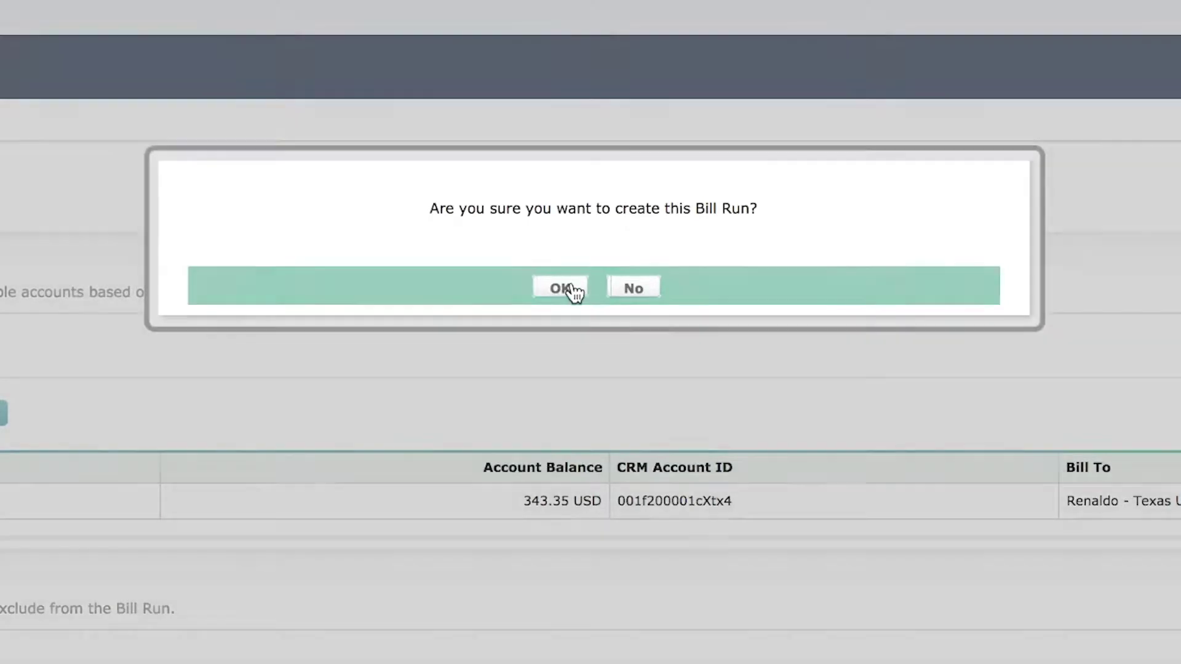
click(563, 288)
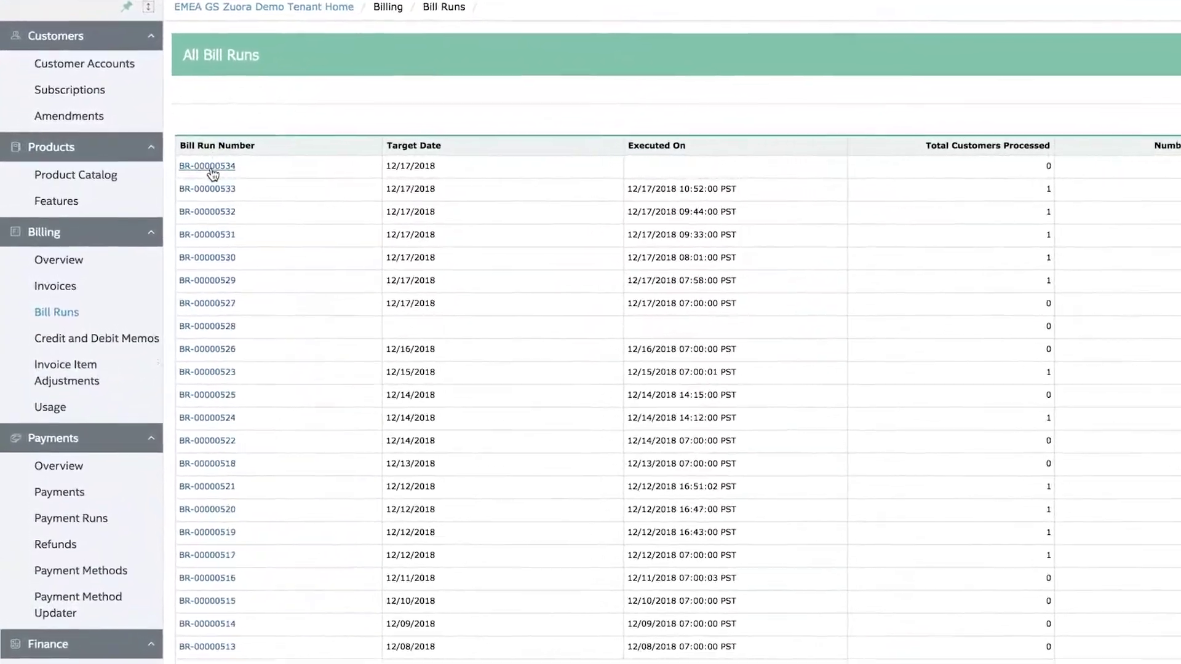
Open bill run BR-00000534, its invoice INV00000368, and the invoice's tax breakdown.
click(208, 167)
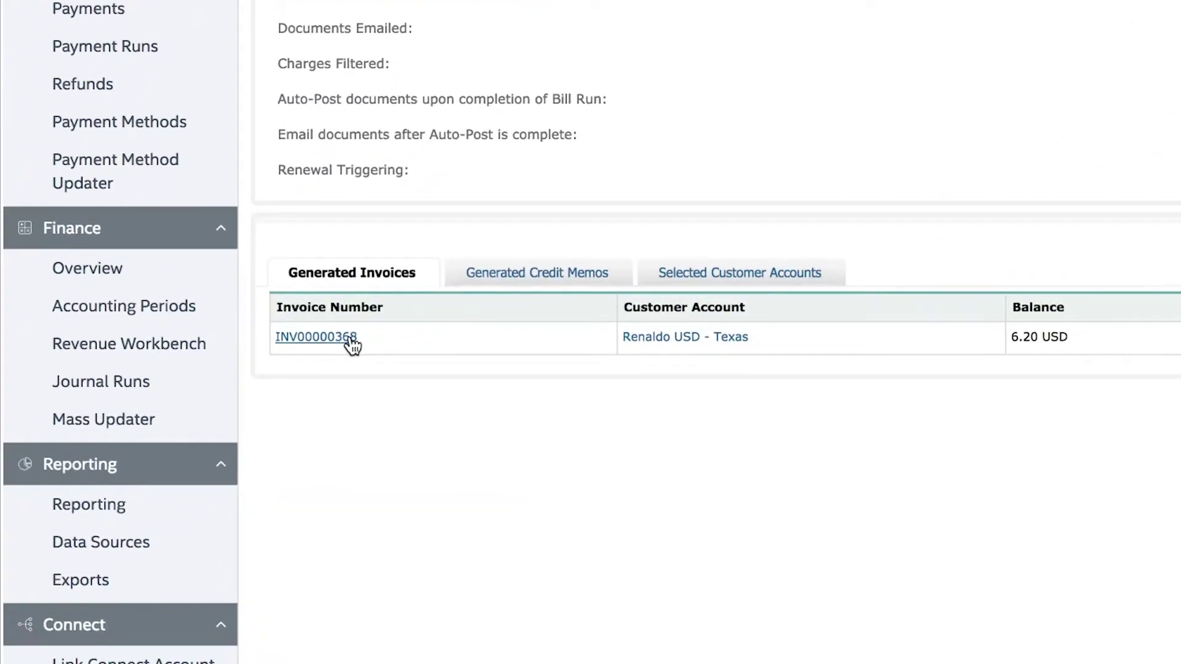
click(351, 339)
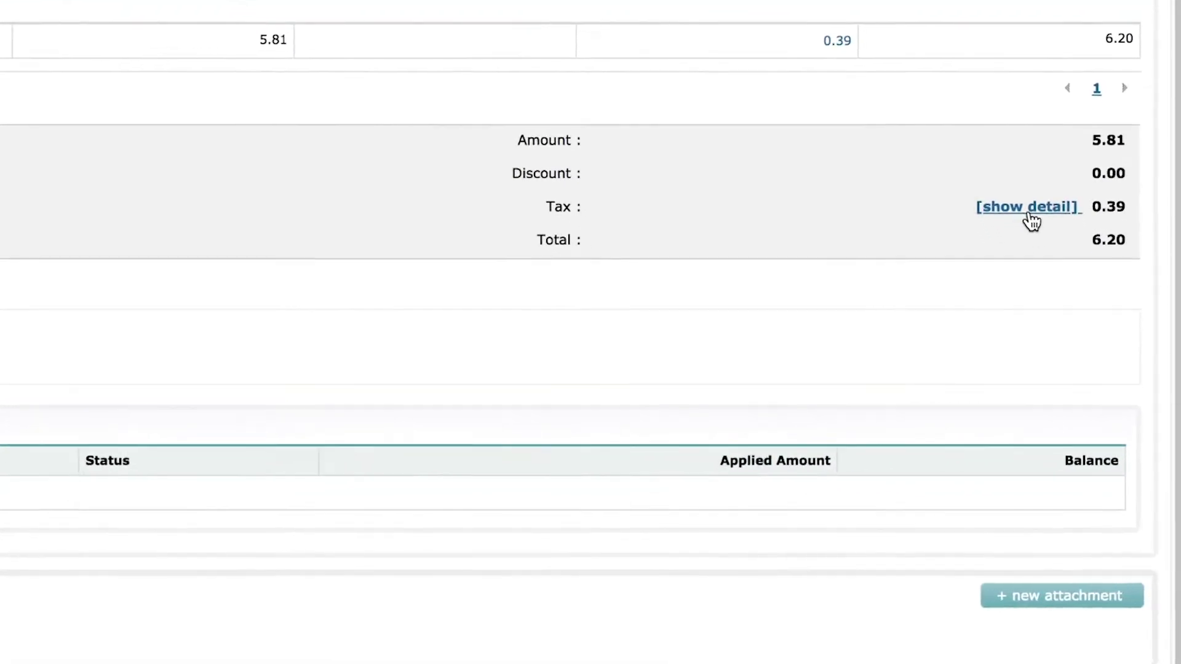
click(1018, 192)
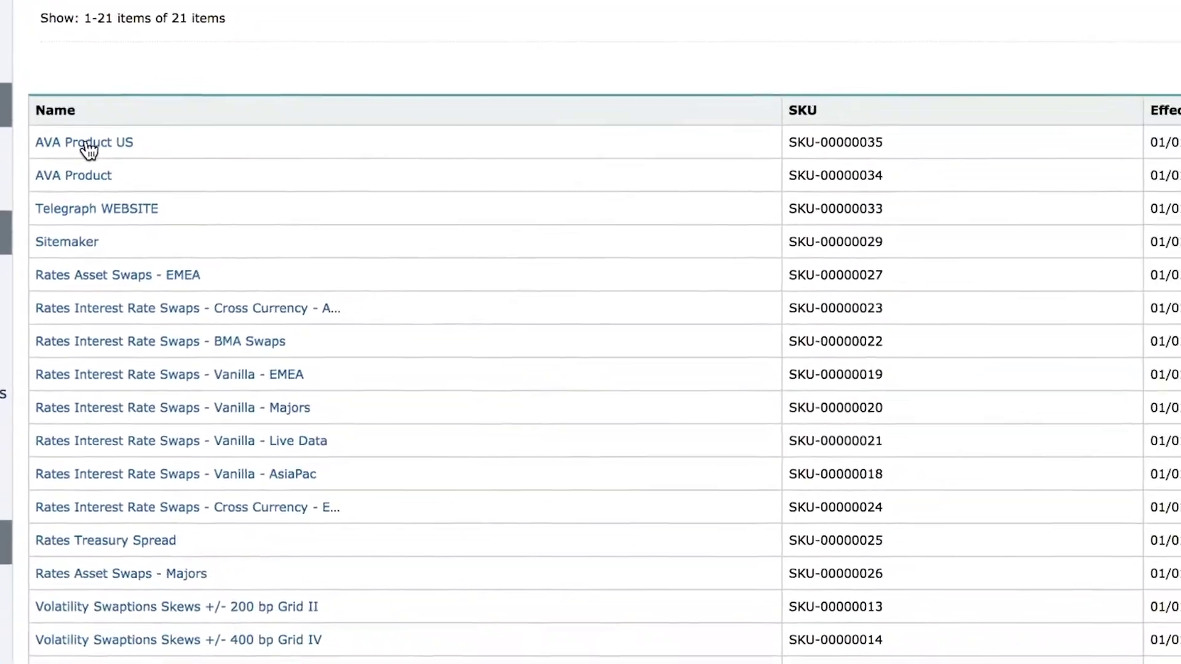
Open the AVA Product US product in the Product Catalog.
click(85, 145)
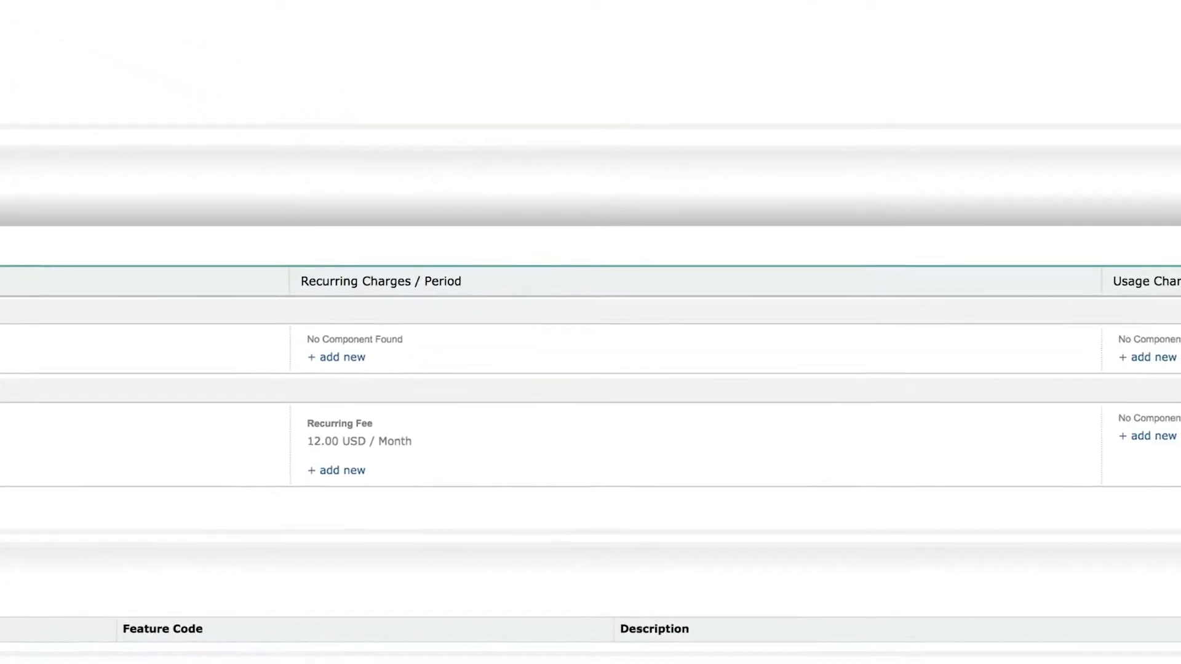
mouse_move(286, 396)
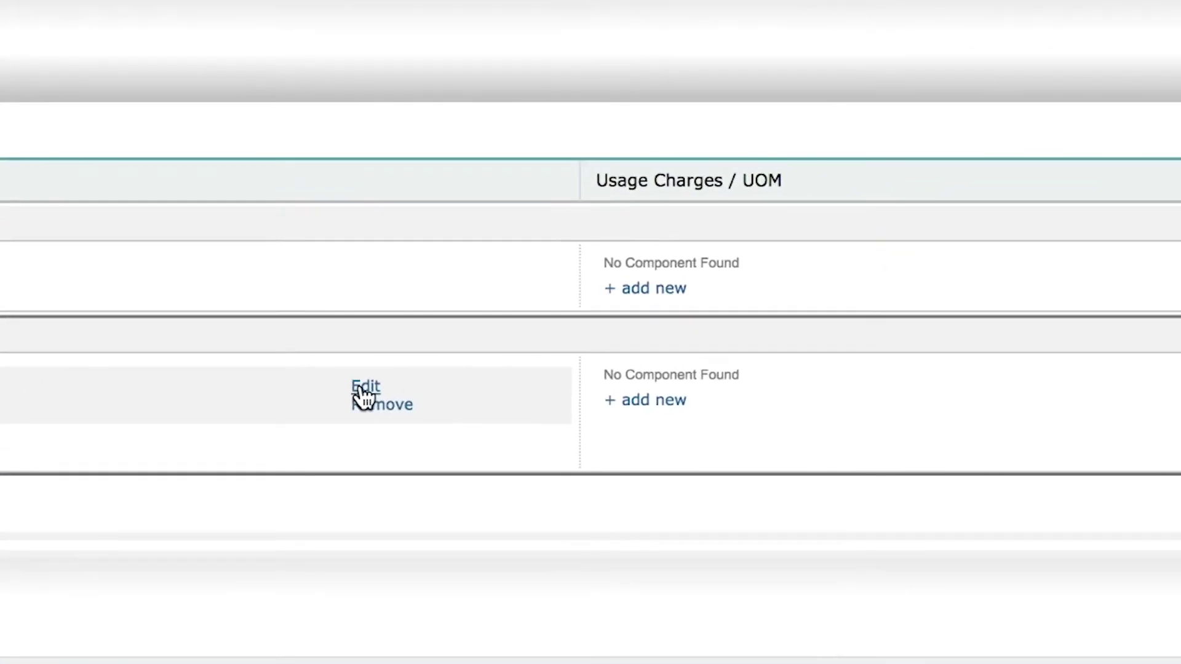
scroll(679, 282, down, 2)
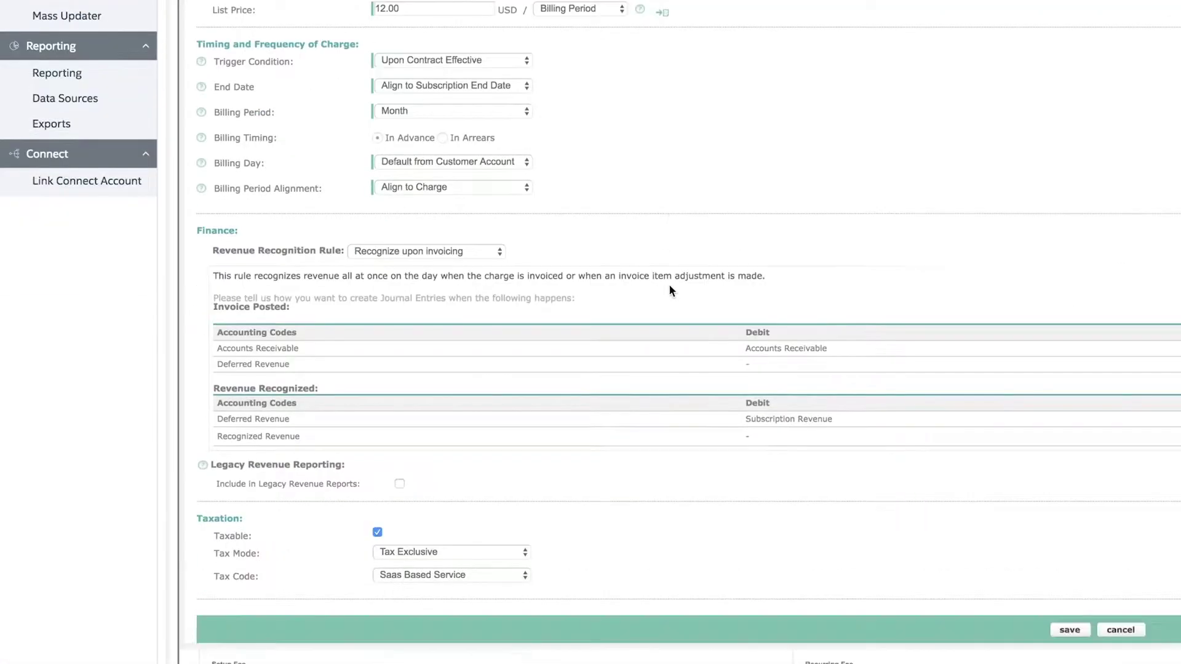
scroll(667, 283, down, 3)
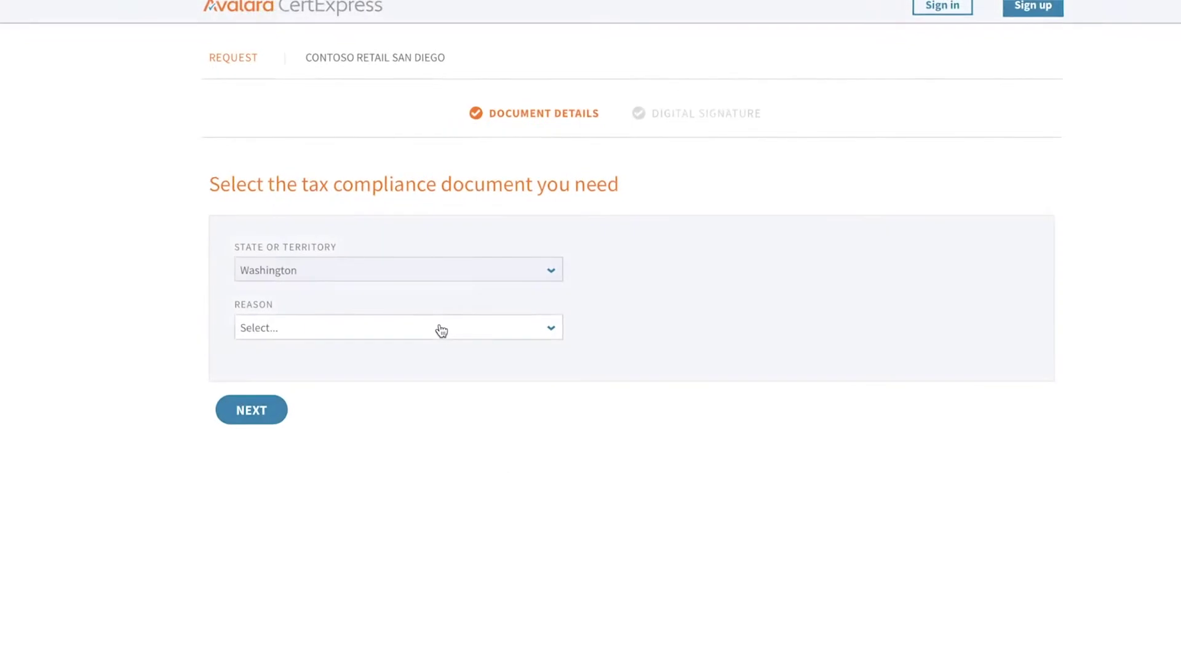
Set exemption reason RESALE and number type FEIN, then preview the Washington certificate.
click(441, 329)
scroll(585, 348, down, 5)
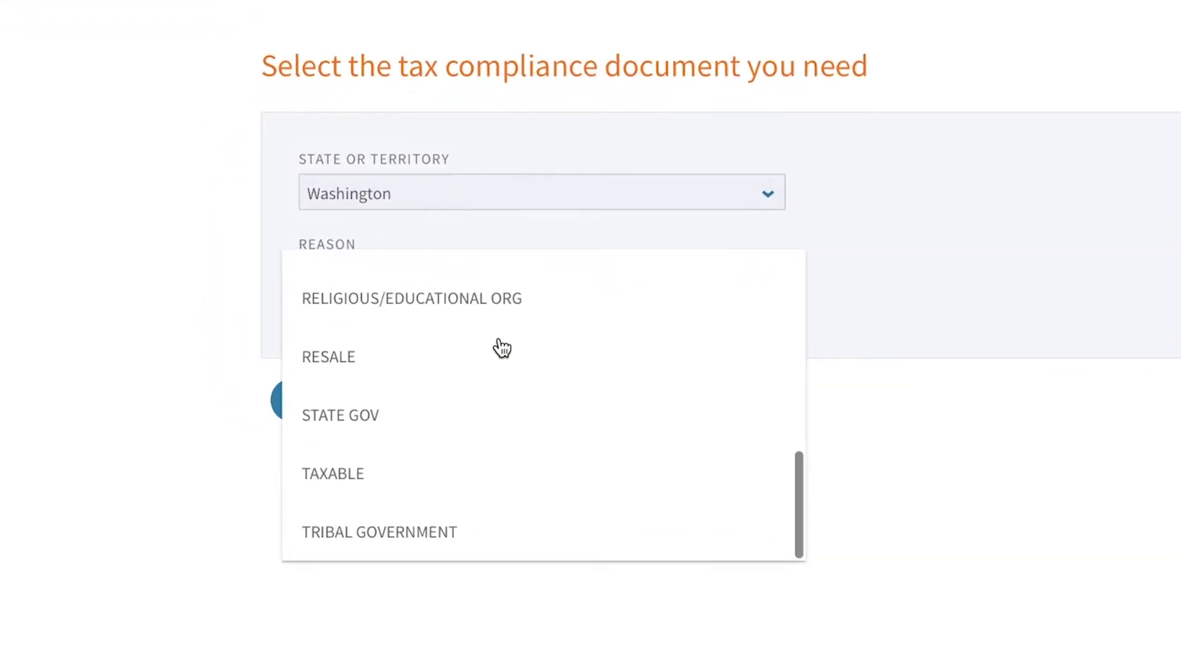
click(428, 346)
click(315, 404)
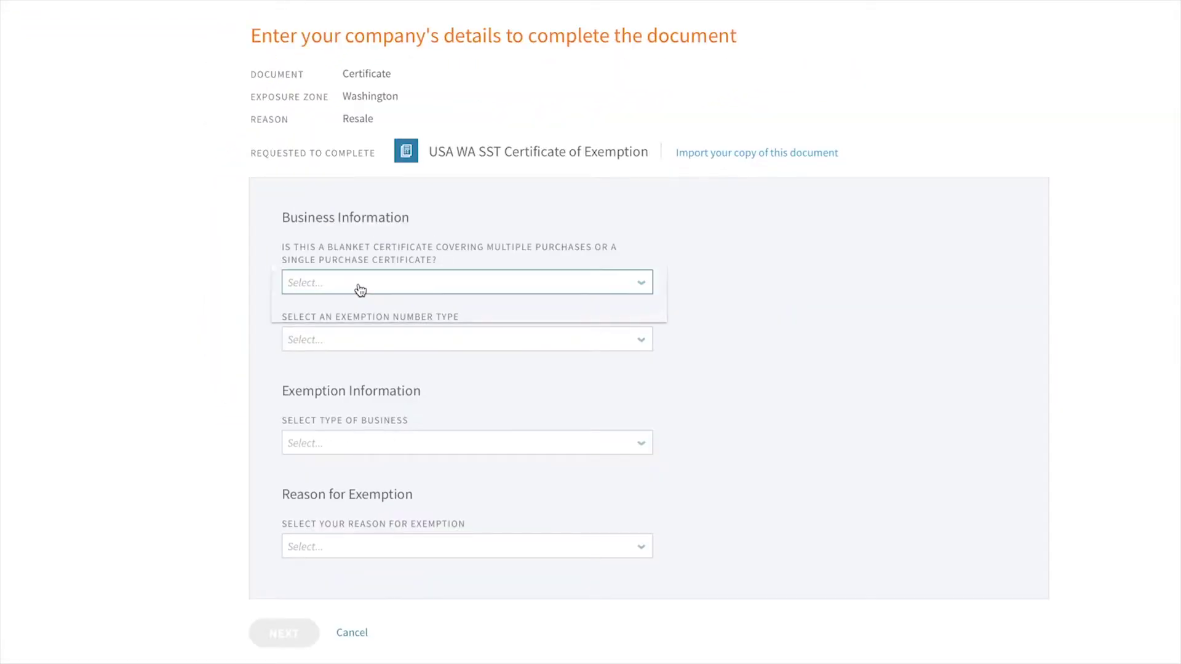
click(357, 344)
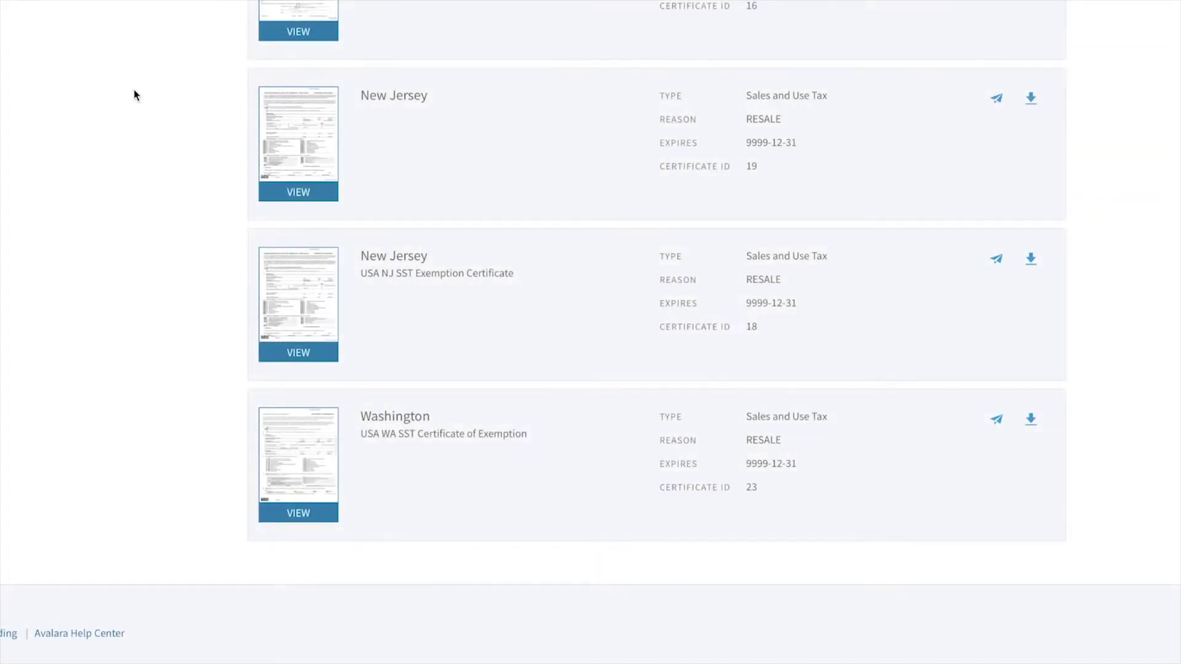
click(313, 564)
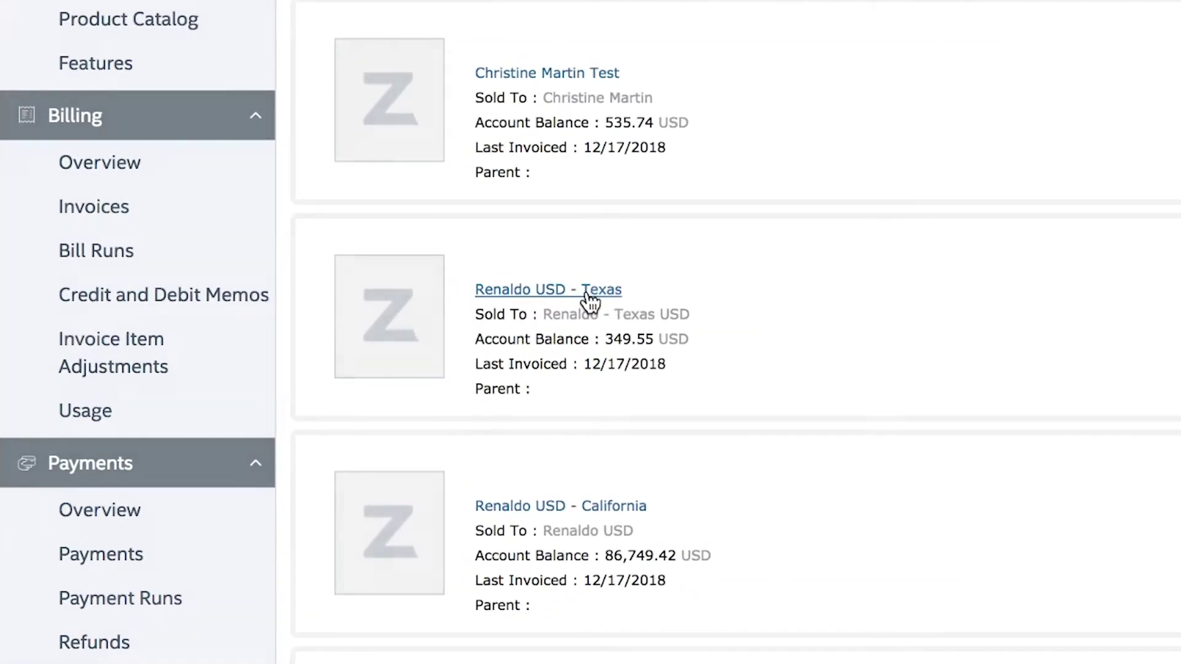
Set Tax Exempt to Yes in the Renaldo USD - Texas account's billing info.
click(587, 295)
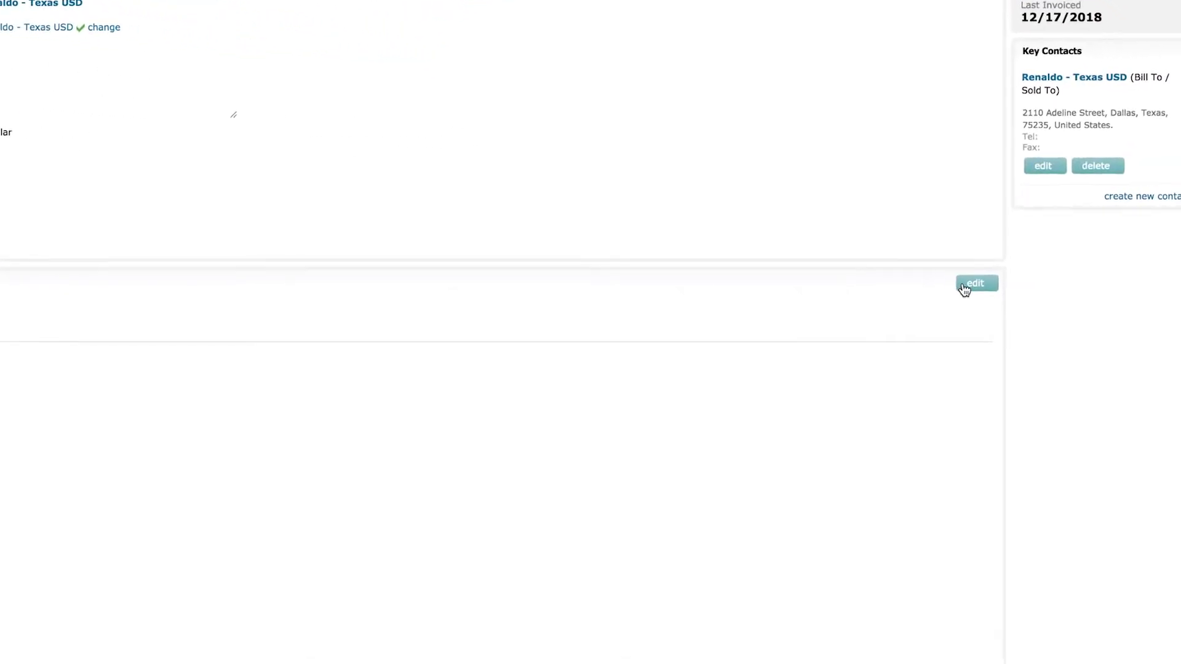
click(865, 318)
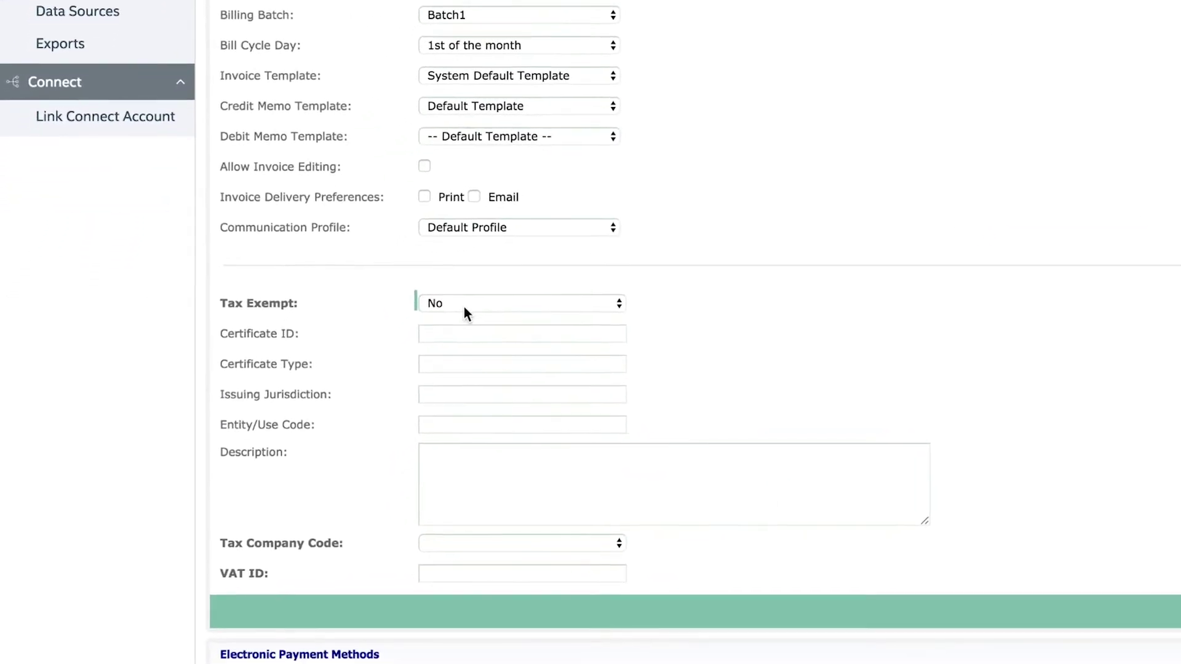
click(411, 360)
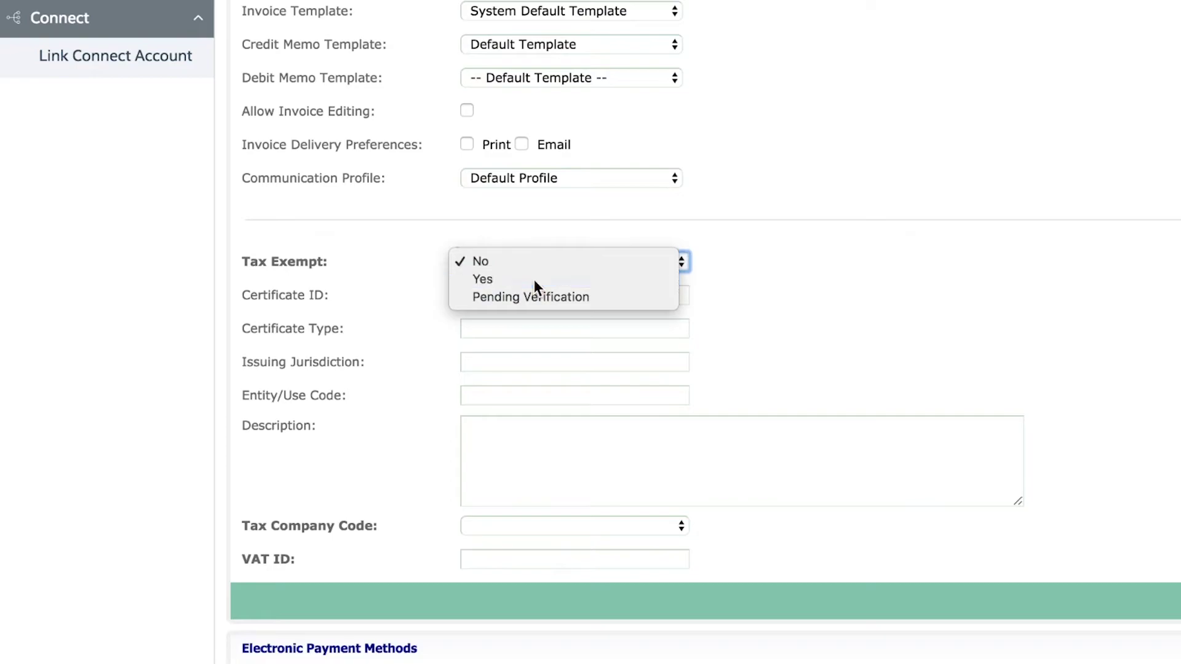
click(534, 280)
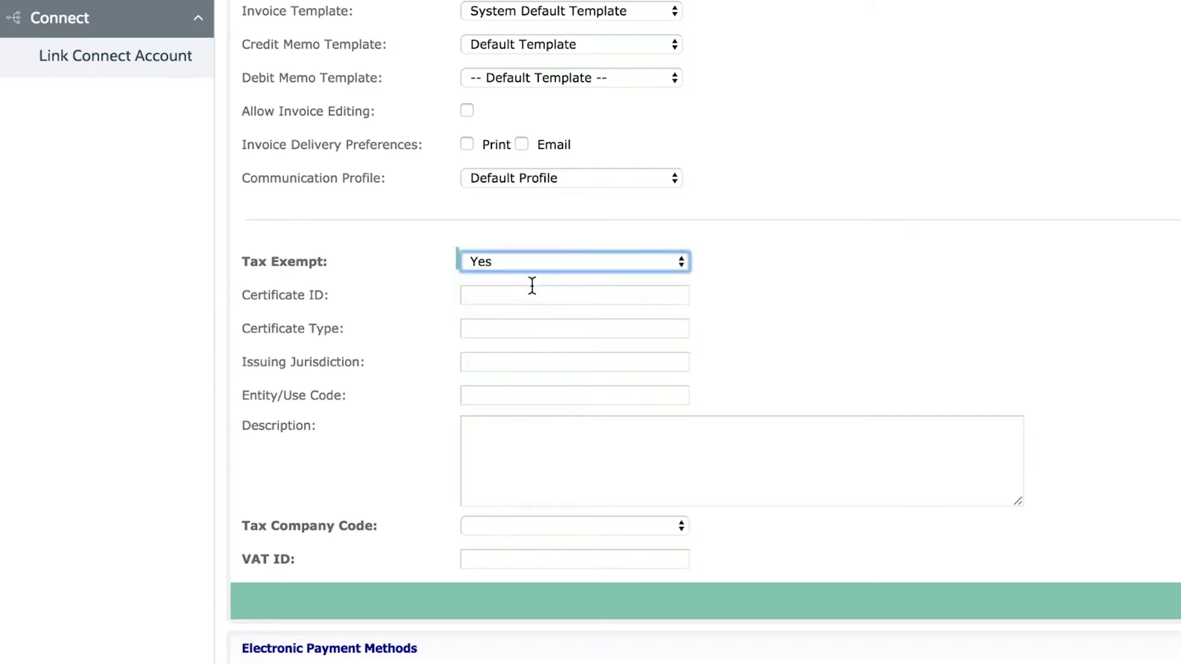